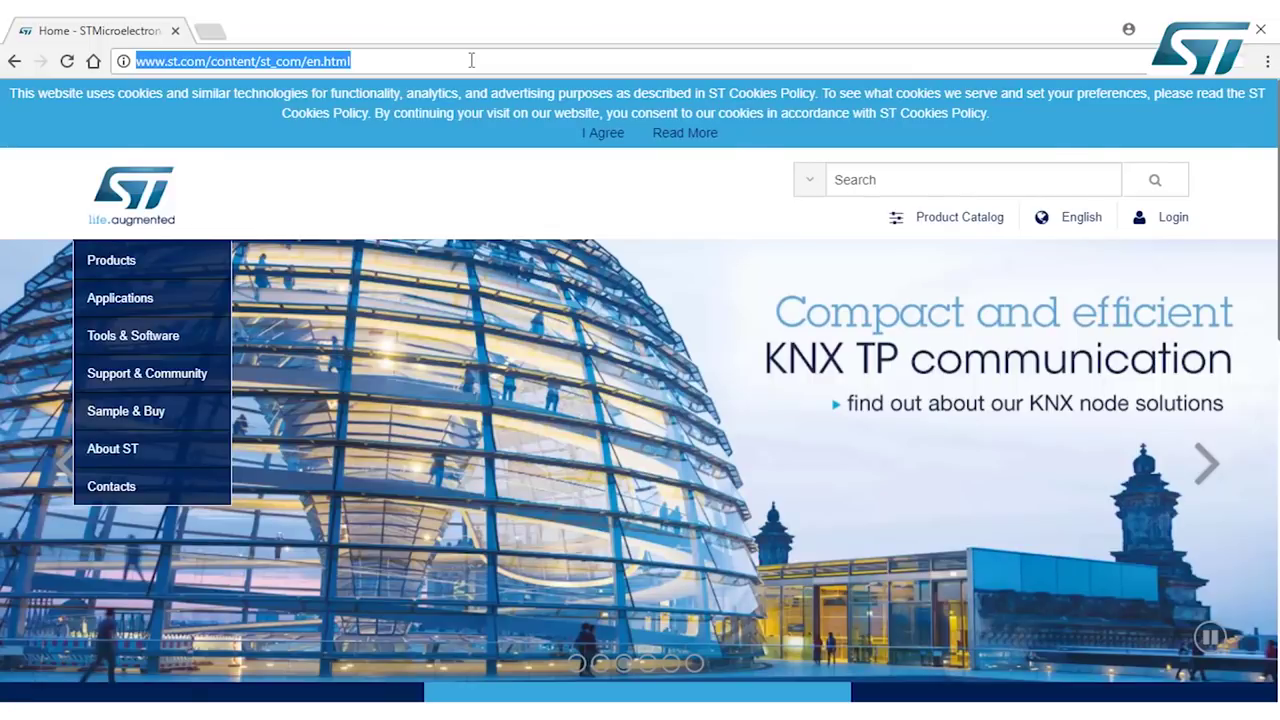
text(www.st.com)
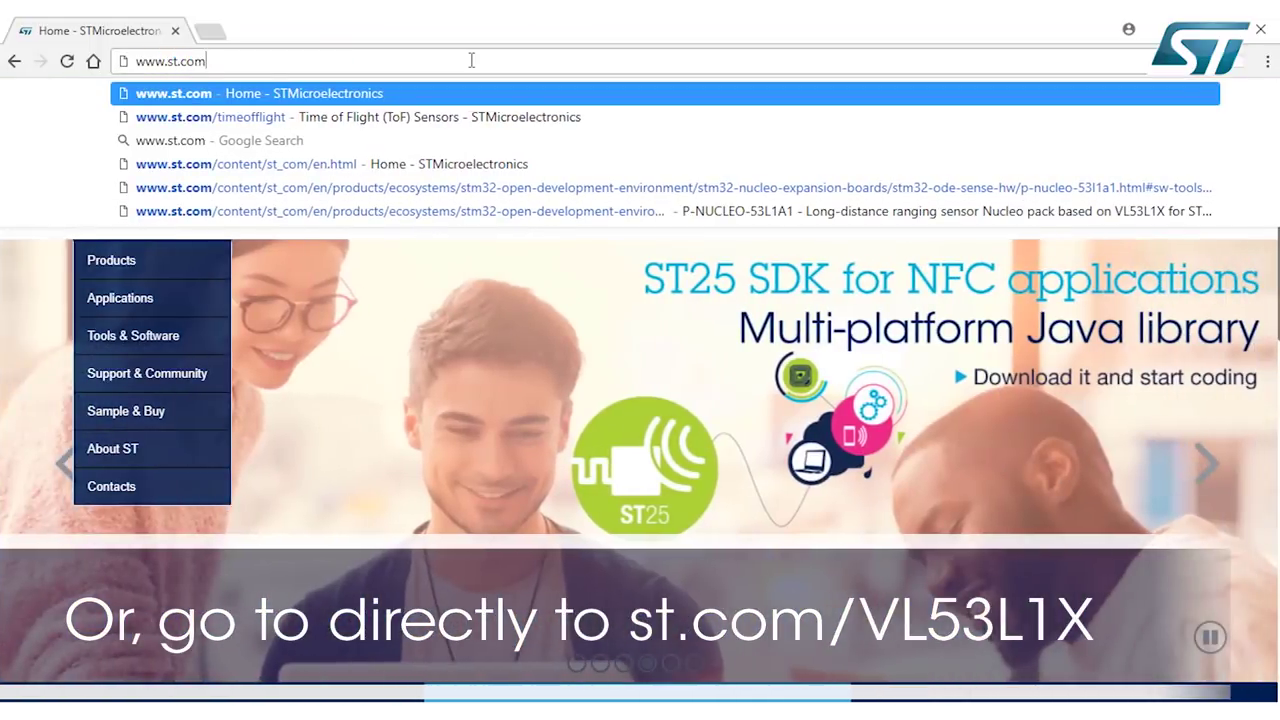
text(\tim)
Go to the Time of Flight sensors page and expand the VL53L1X entry in the parts table.
key(Return)
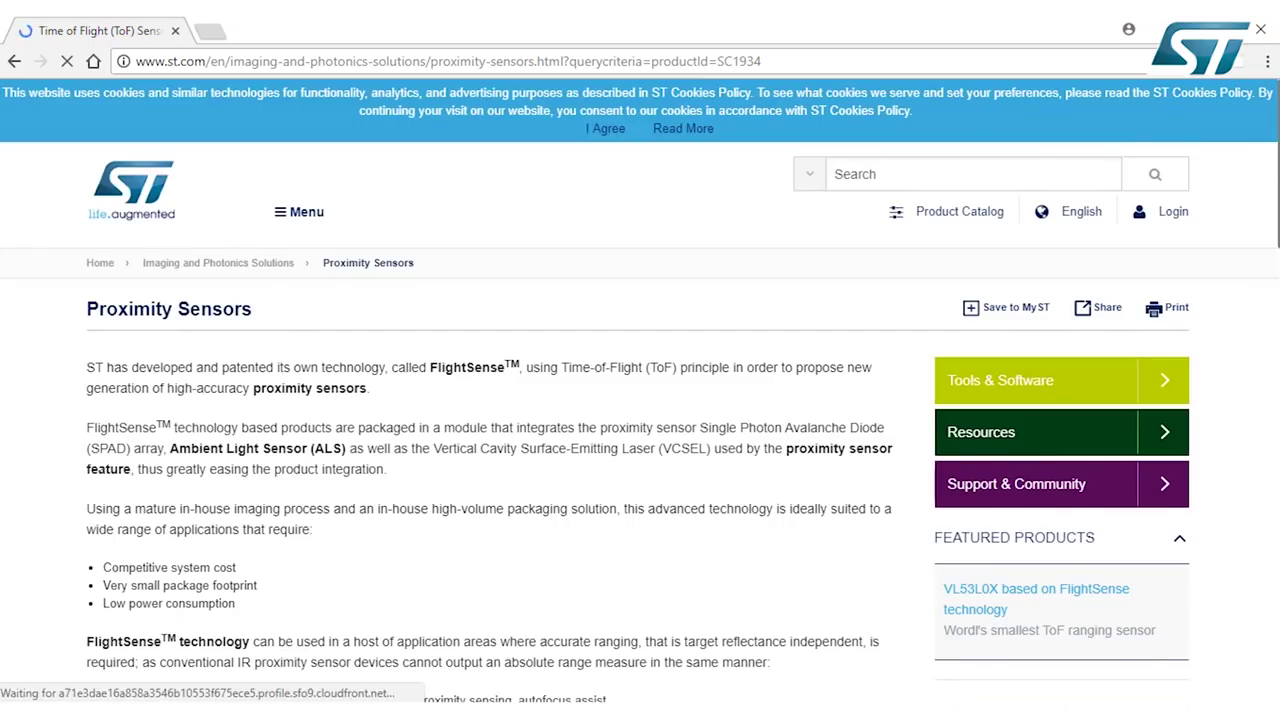
scroll(640, 400, down, 8)
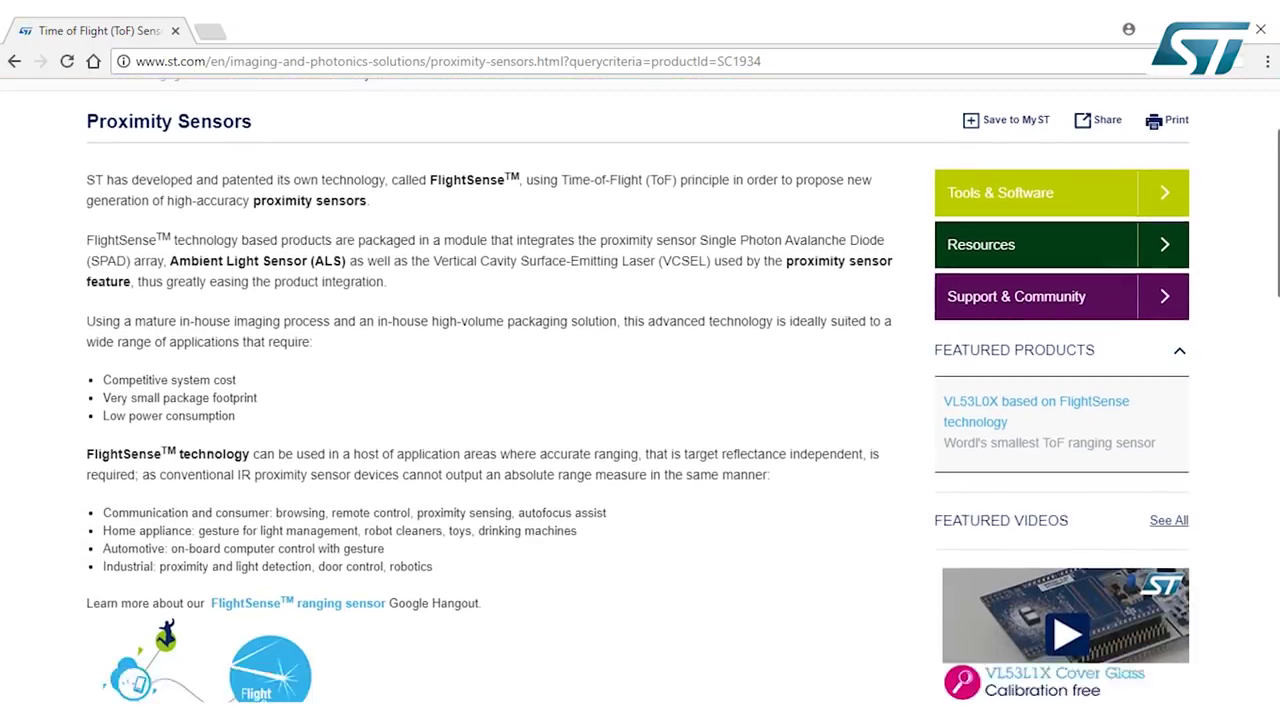
scroll(640, 400, down, 5)
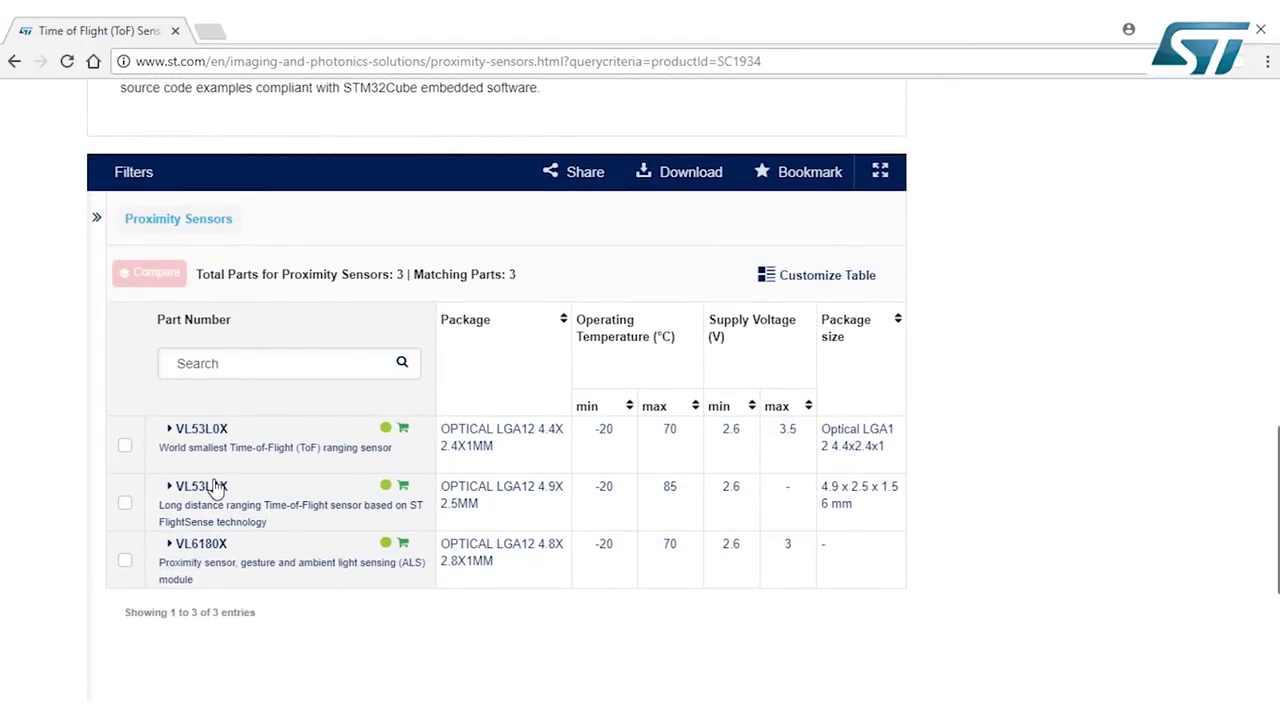
click(213, 487)
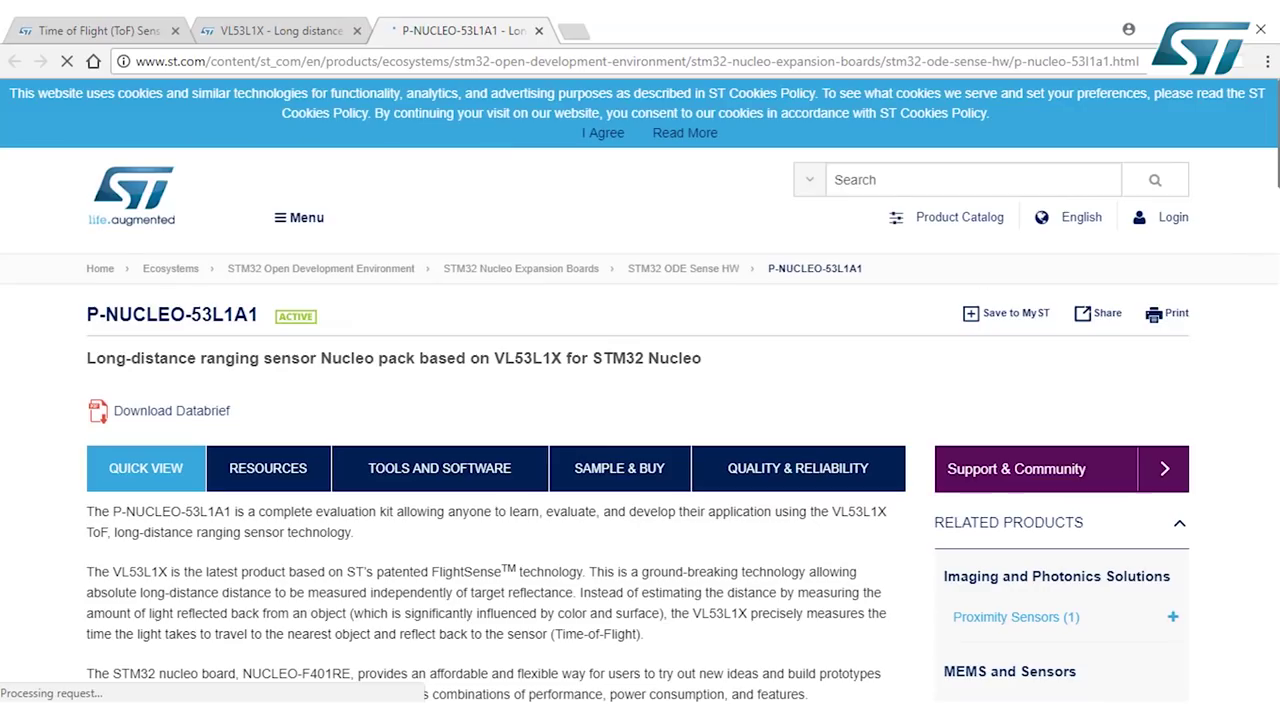
Request the STSW-IMG008 download from the VL53L1X software listings, accept the license, and proceed to login.
scroll(703, 205, down, 2)
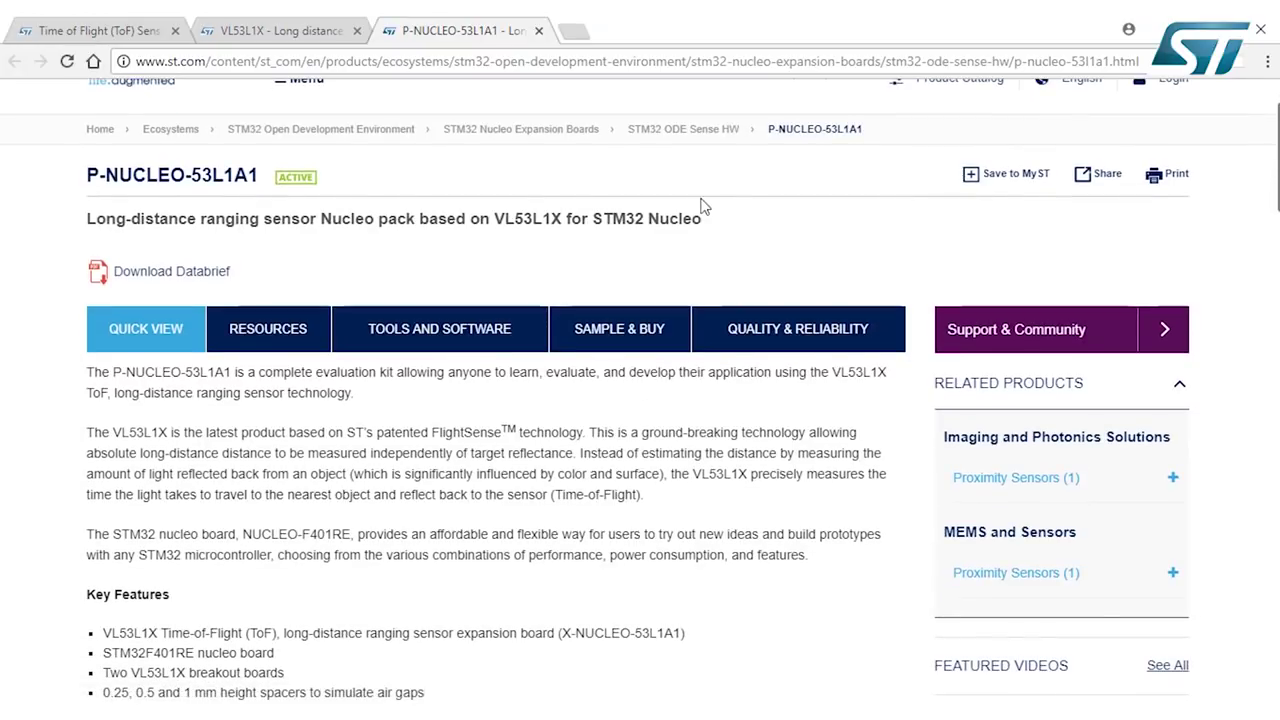
click(487, 328)
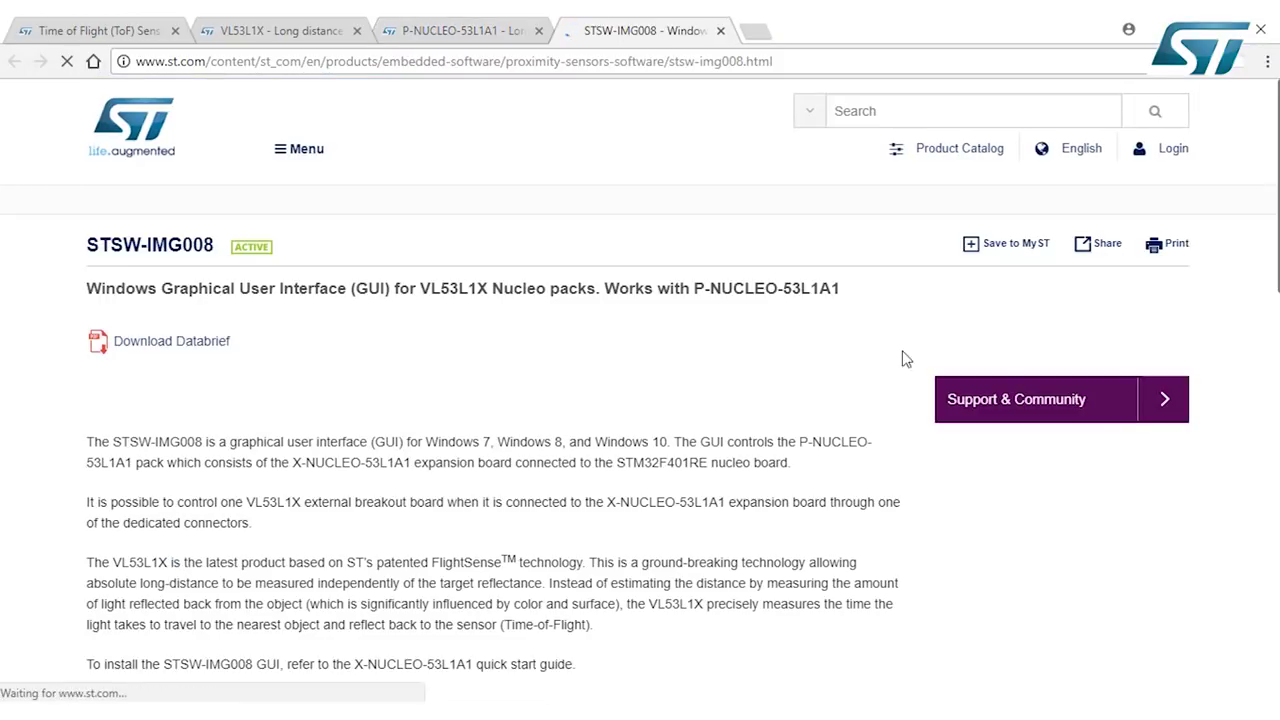
scroll(906, 358, down, 10)
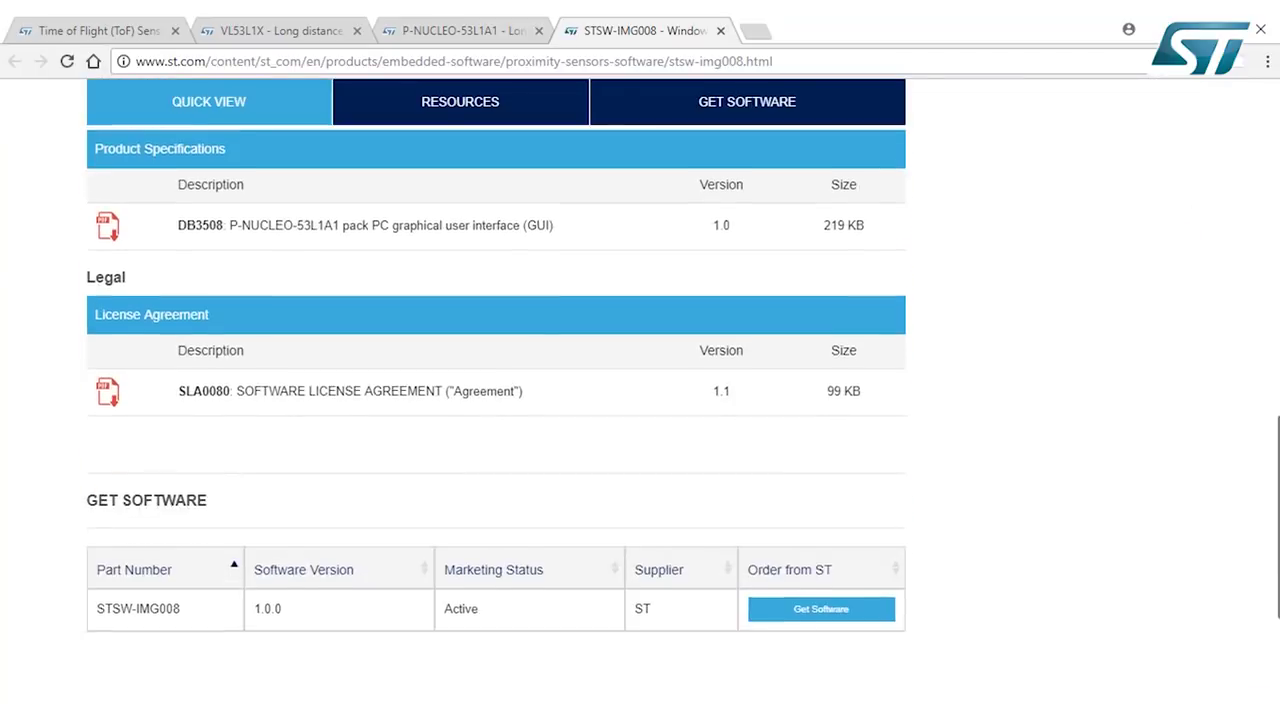
scroll(914, 560, down, 1)
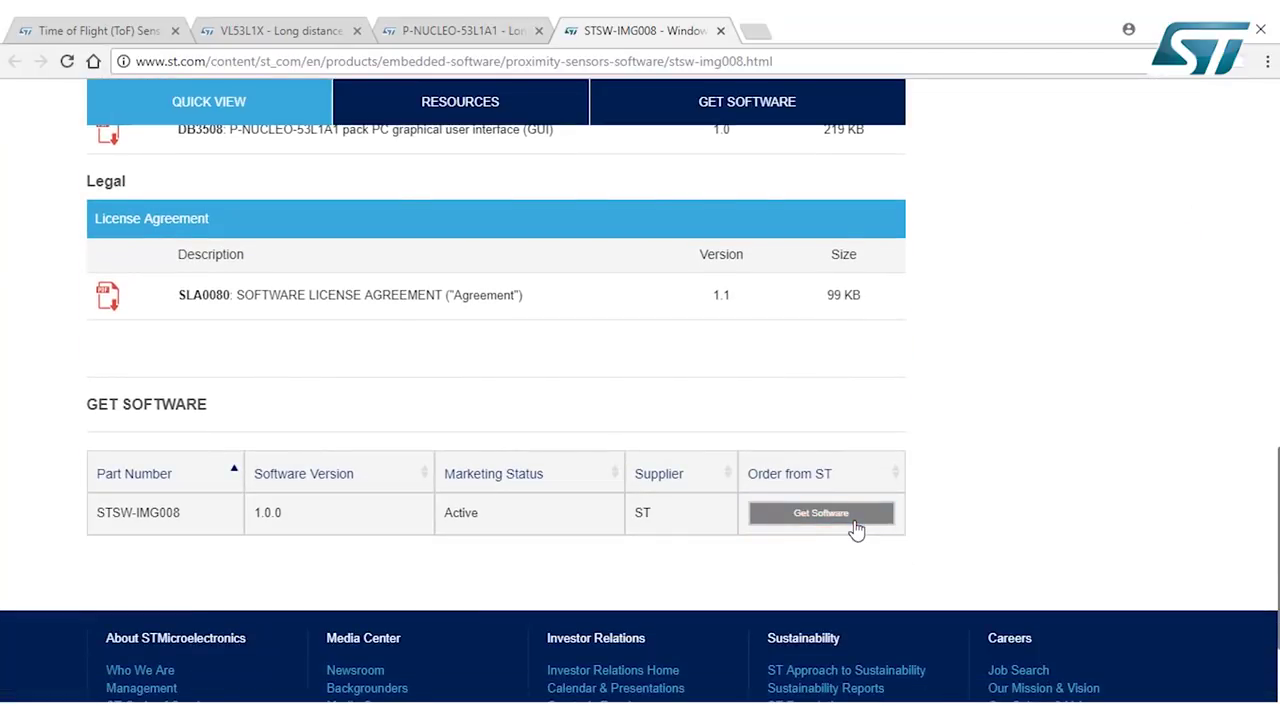
click(856, 530)
click(876, 206)
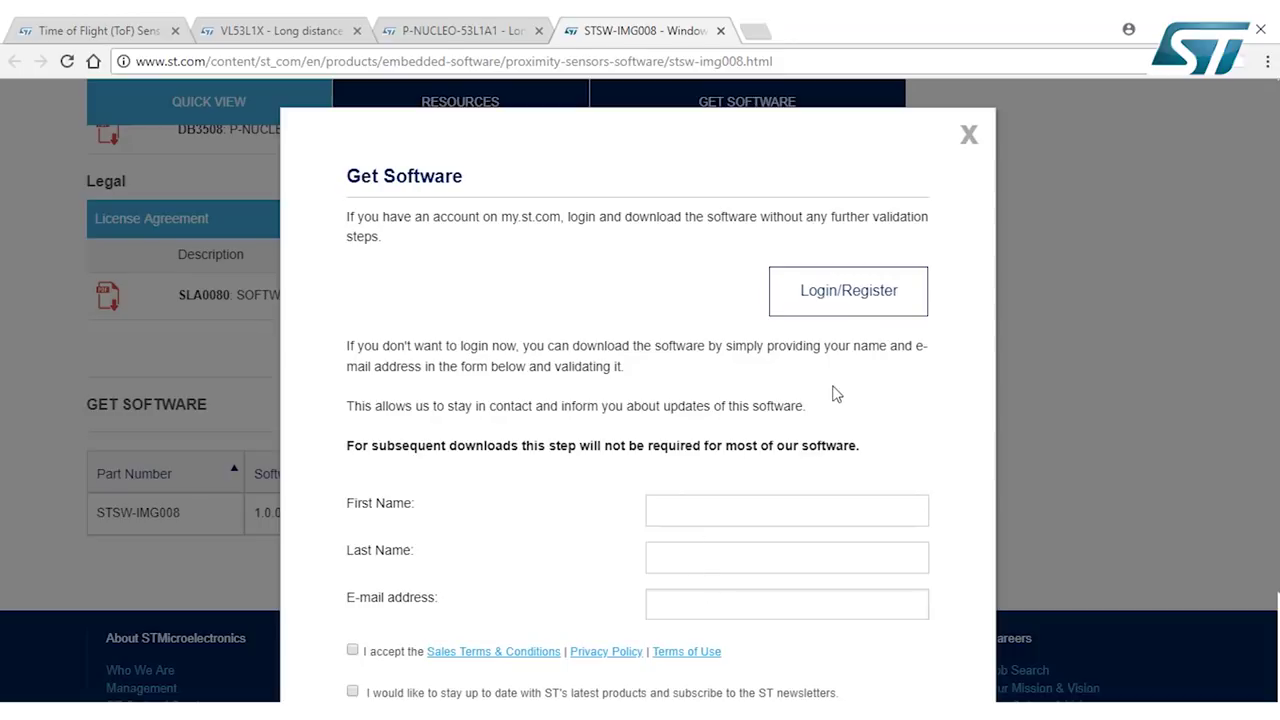
click(849, 291)
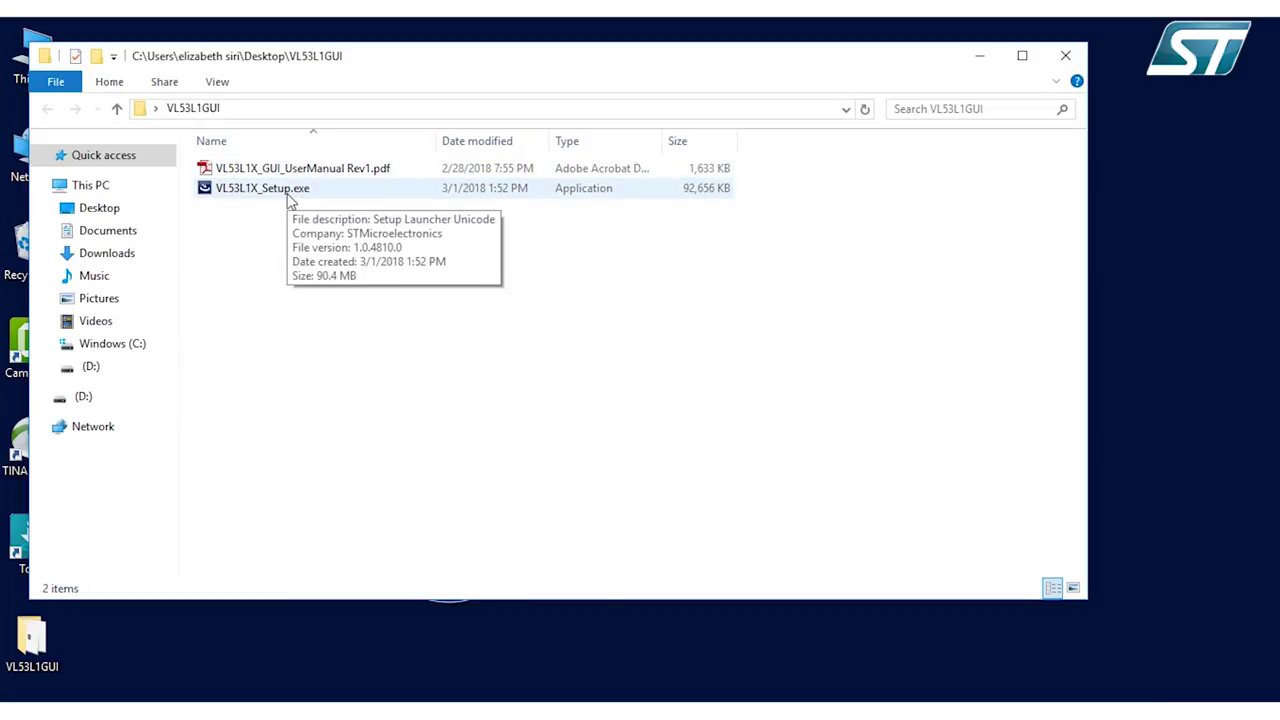
Run VL53L1X_Setup.exe as administrator and install VL53L1XGUI to the default folder.
click(289, 197)
right_click(288, 196)
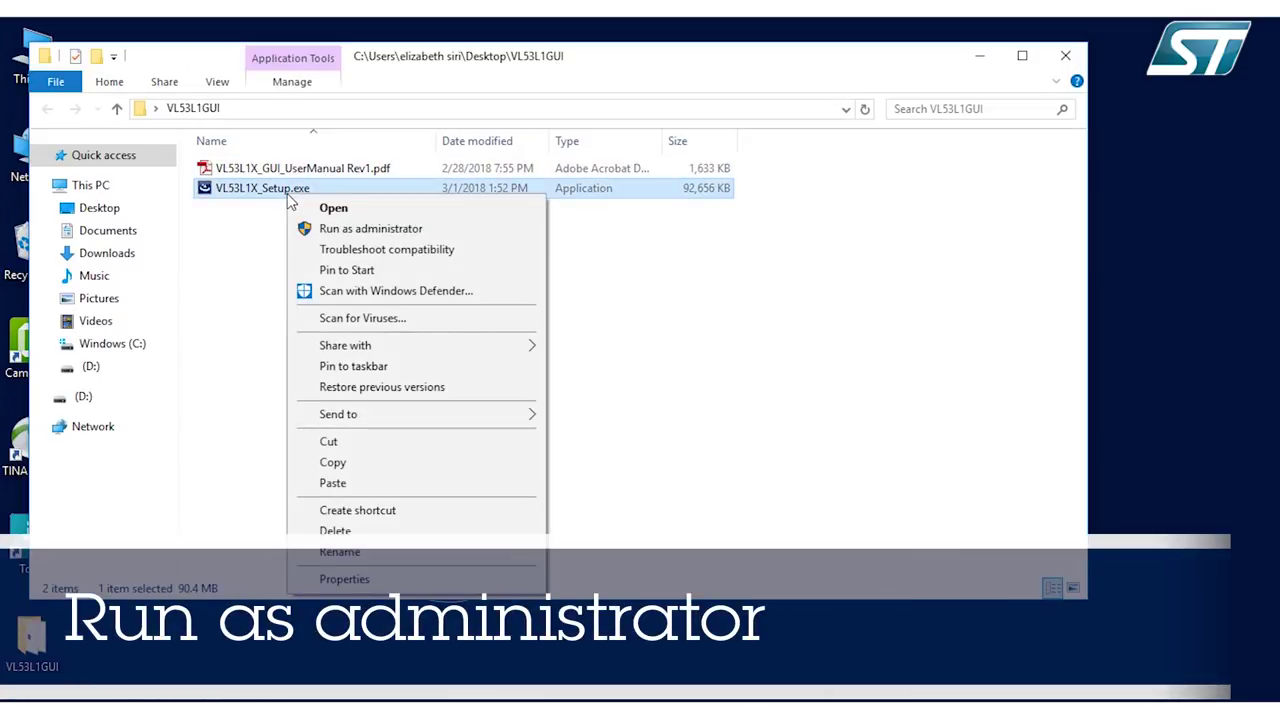
click(335, 228)
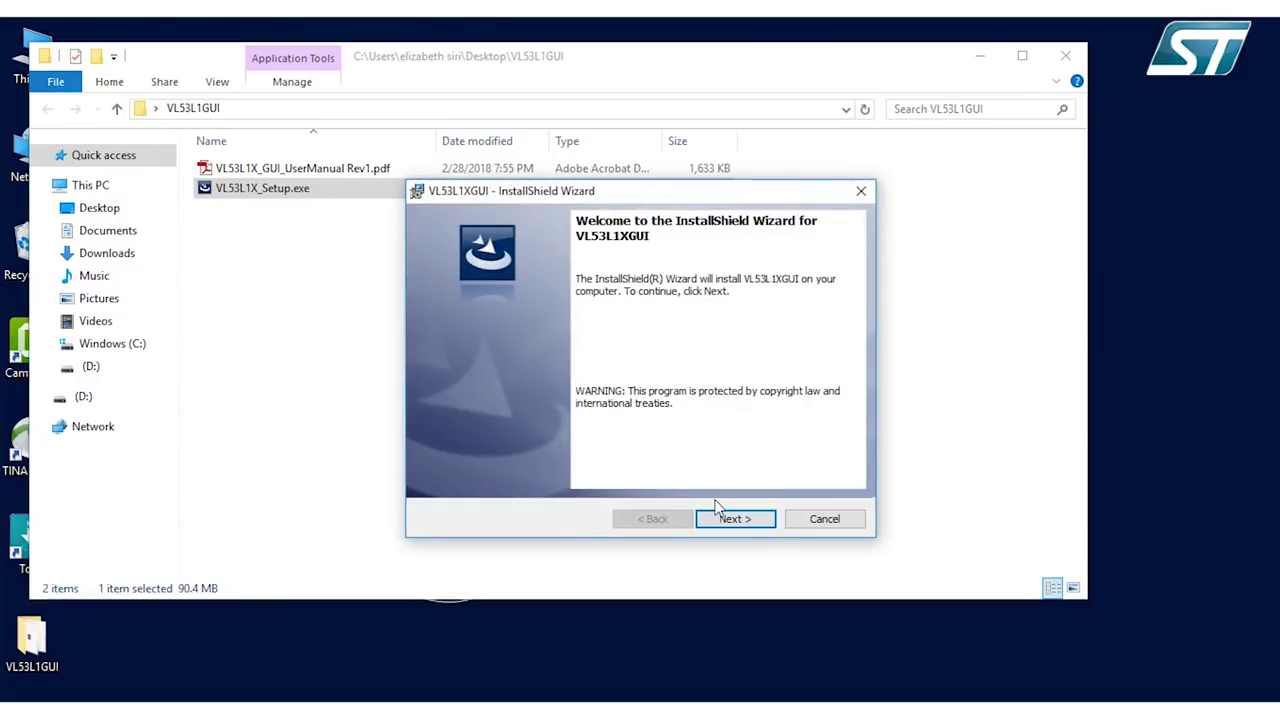
click(741, 518)
click(741, 518)
click(741, 519)
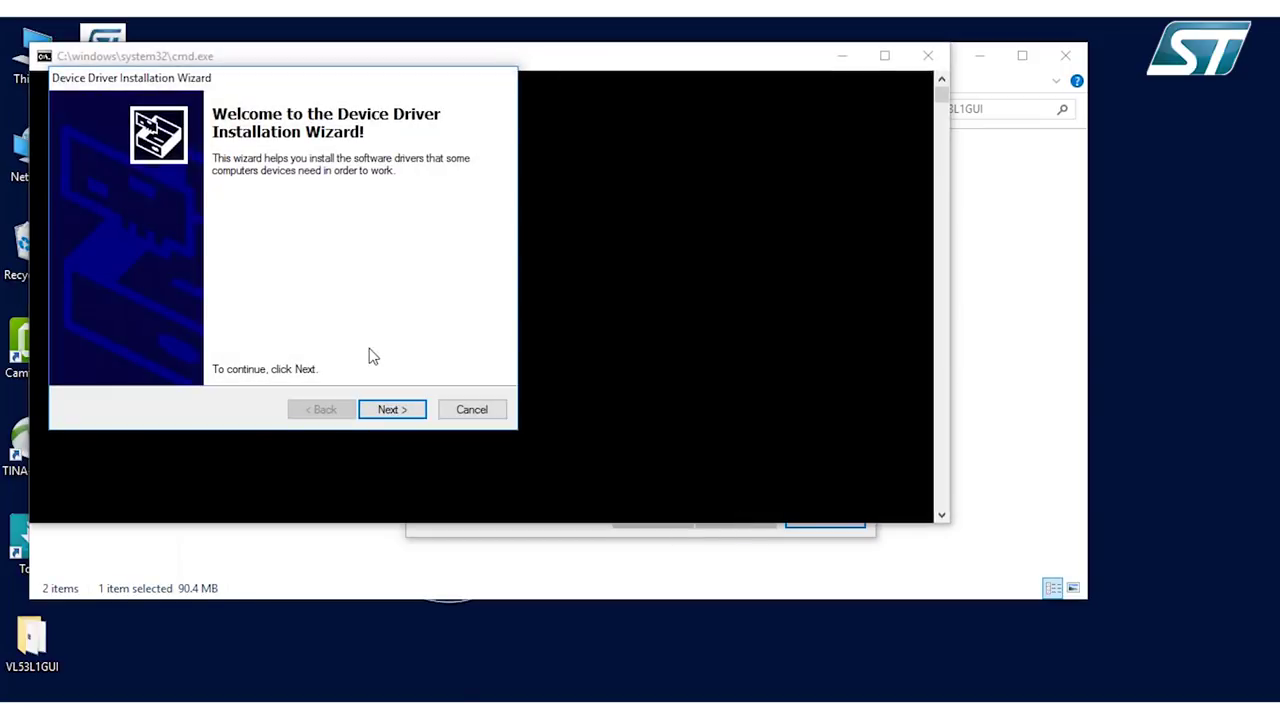
Complete the STMicroelectronics driver and DirectX installations, then finish the VL53L1XGUI setup.
click(382, 410)
click(382, 410)
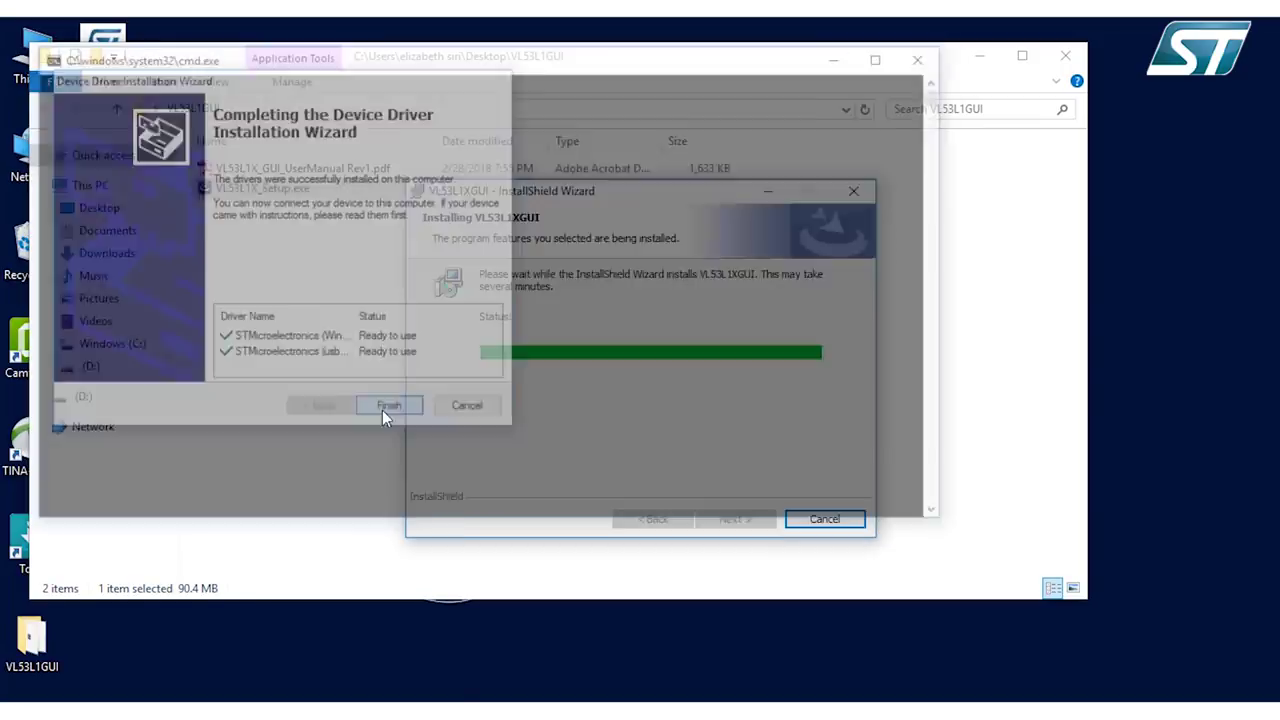
click(254, 363)
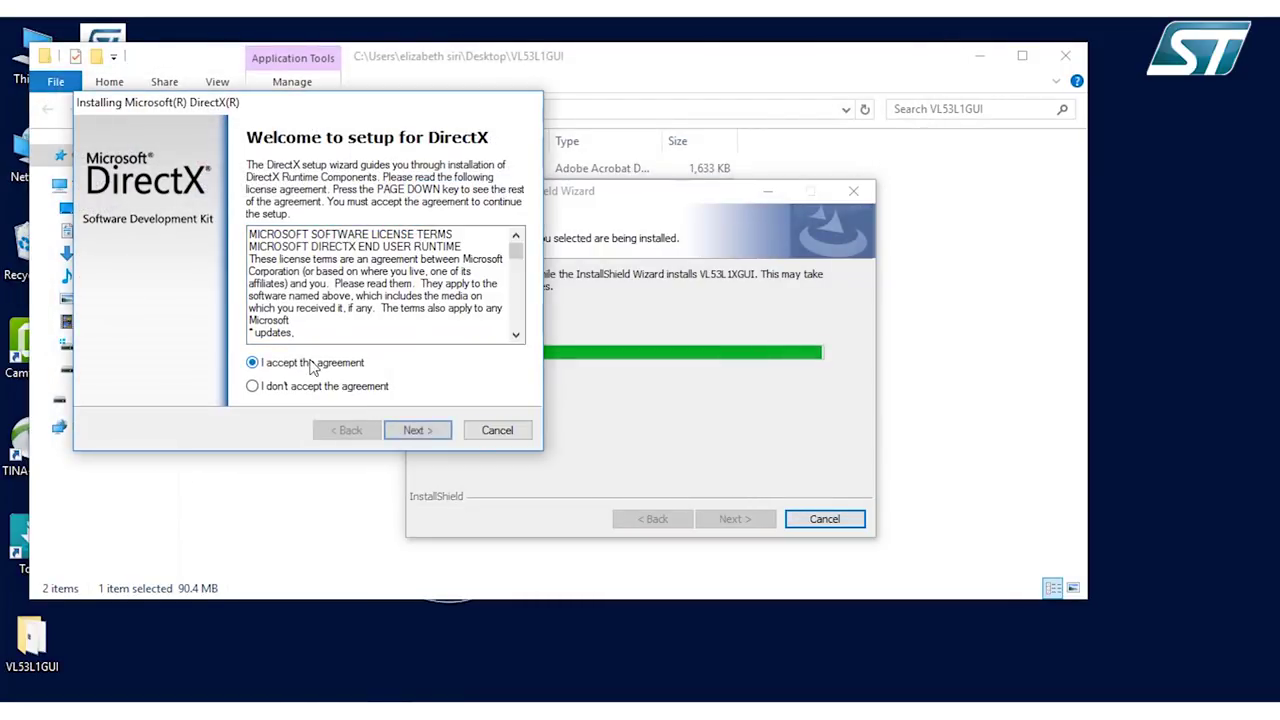
click(434, 434)
click(428, 432)
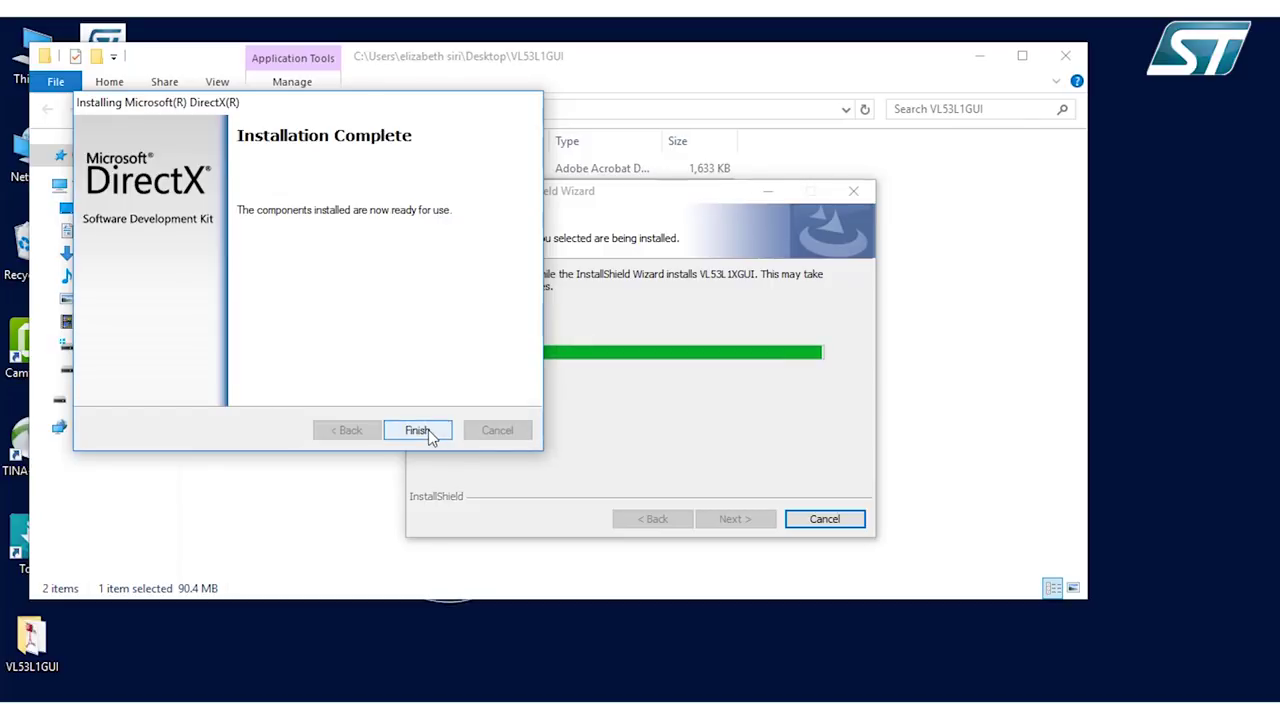
click(428, 431)
click(740, 522)
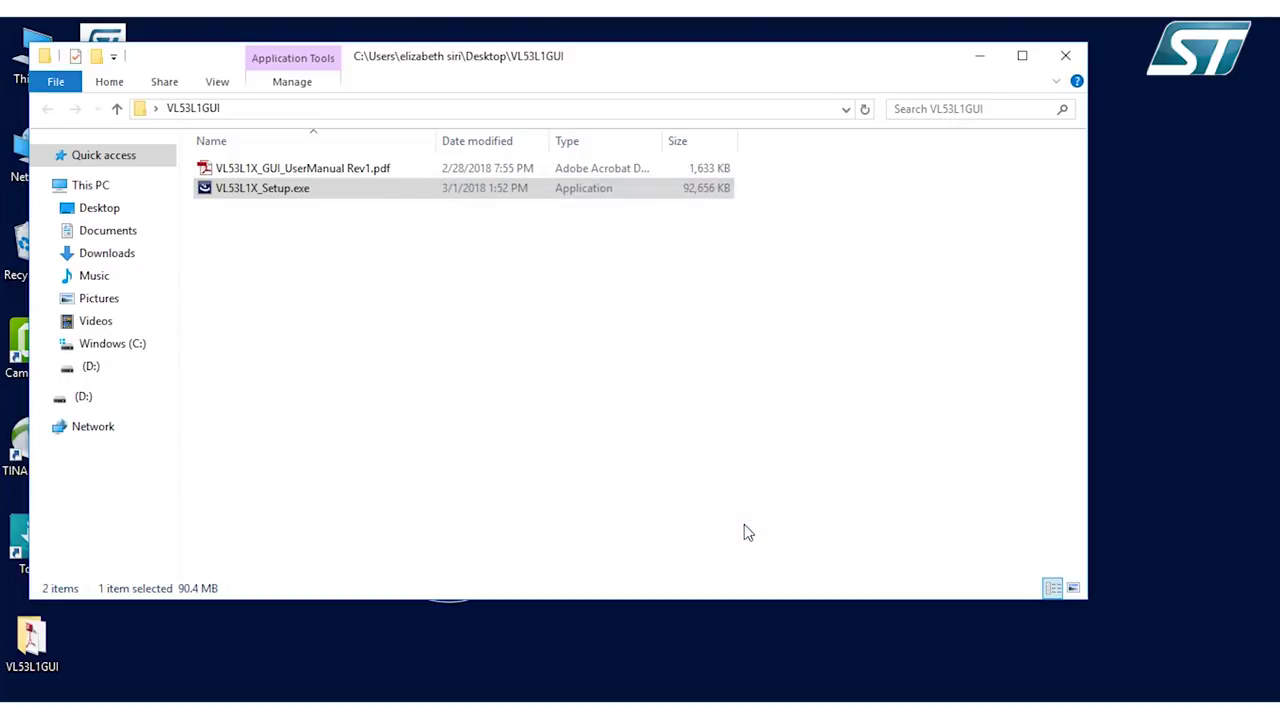
Close the folder window and flash the firmware onto the Nucleo board from the About page.
click(1066, 57)
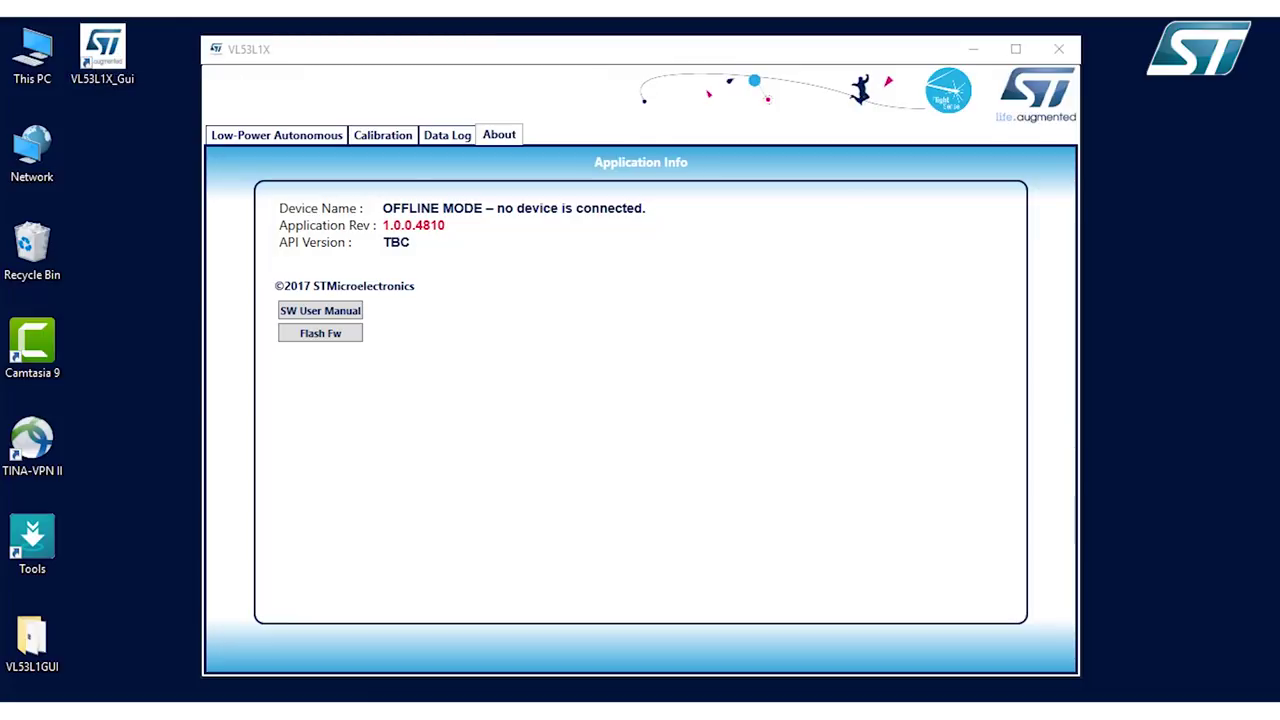
click(500, 138)
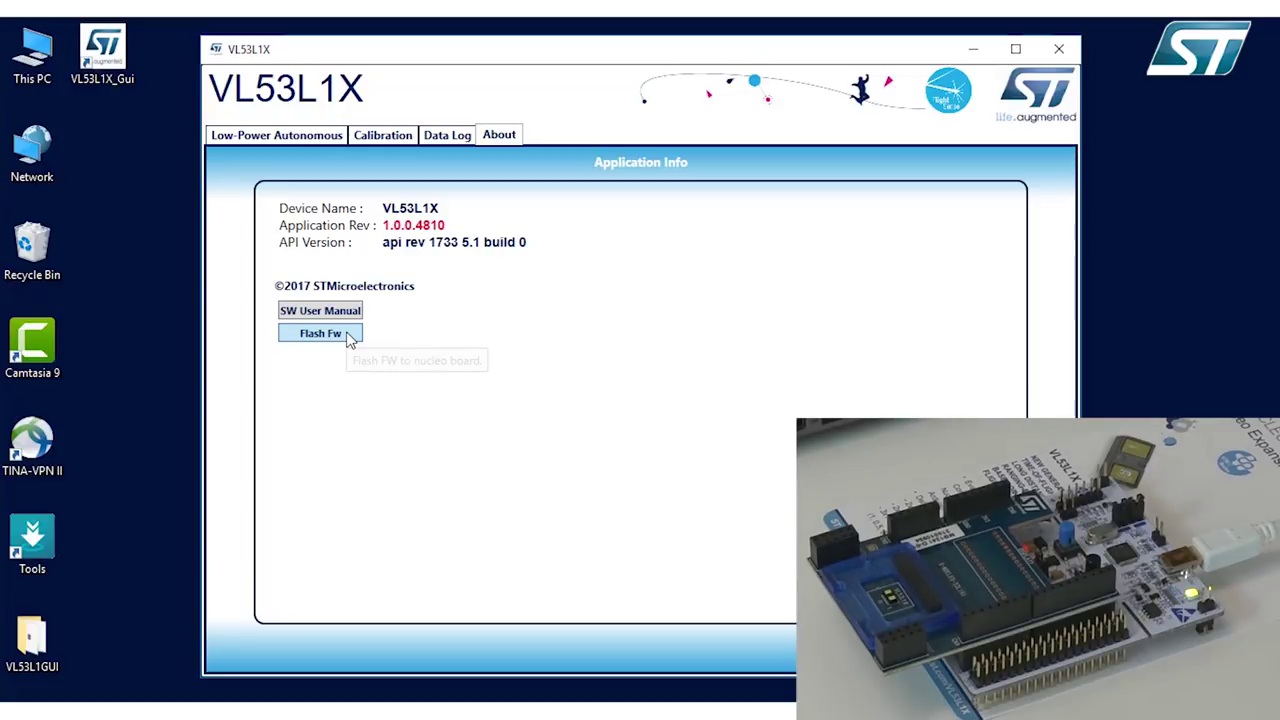
click(350, 340)
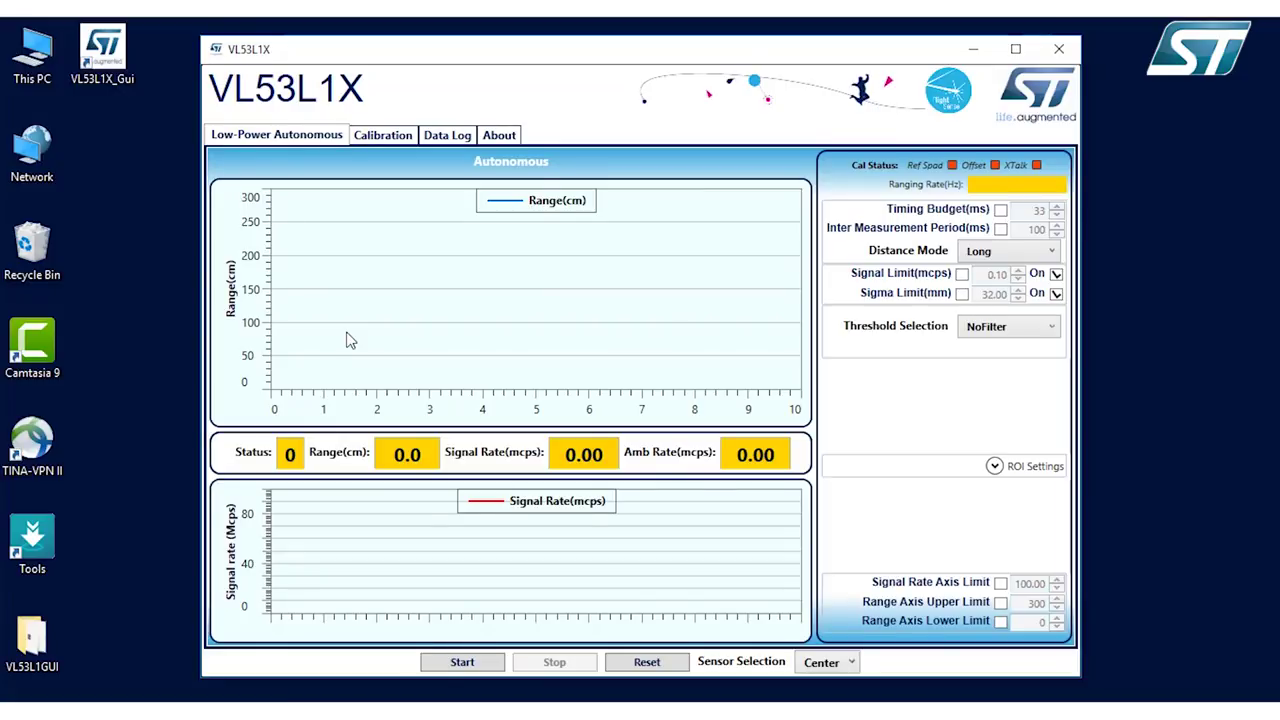
Record live range and signal-rate measurements, stop them, then view the application info page.
click(462, 662)
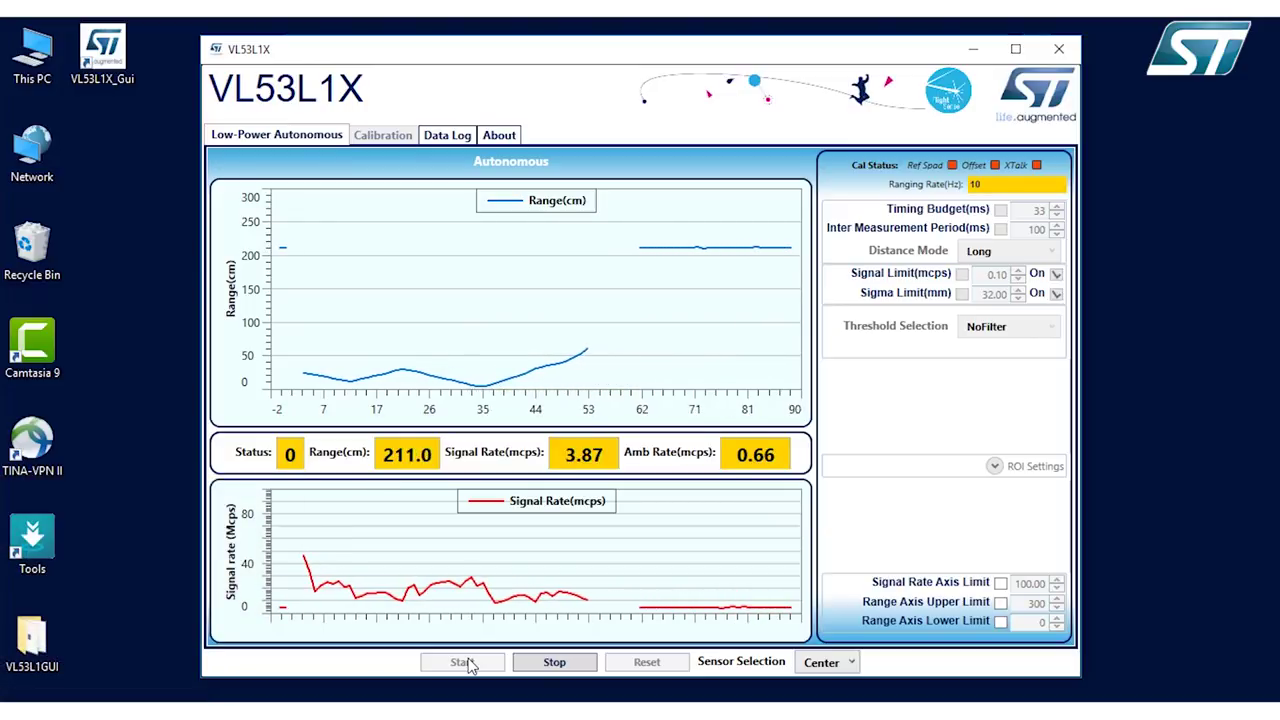
click(555, 664)
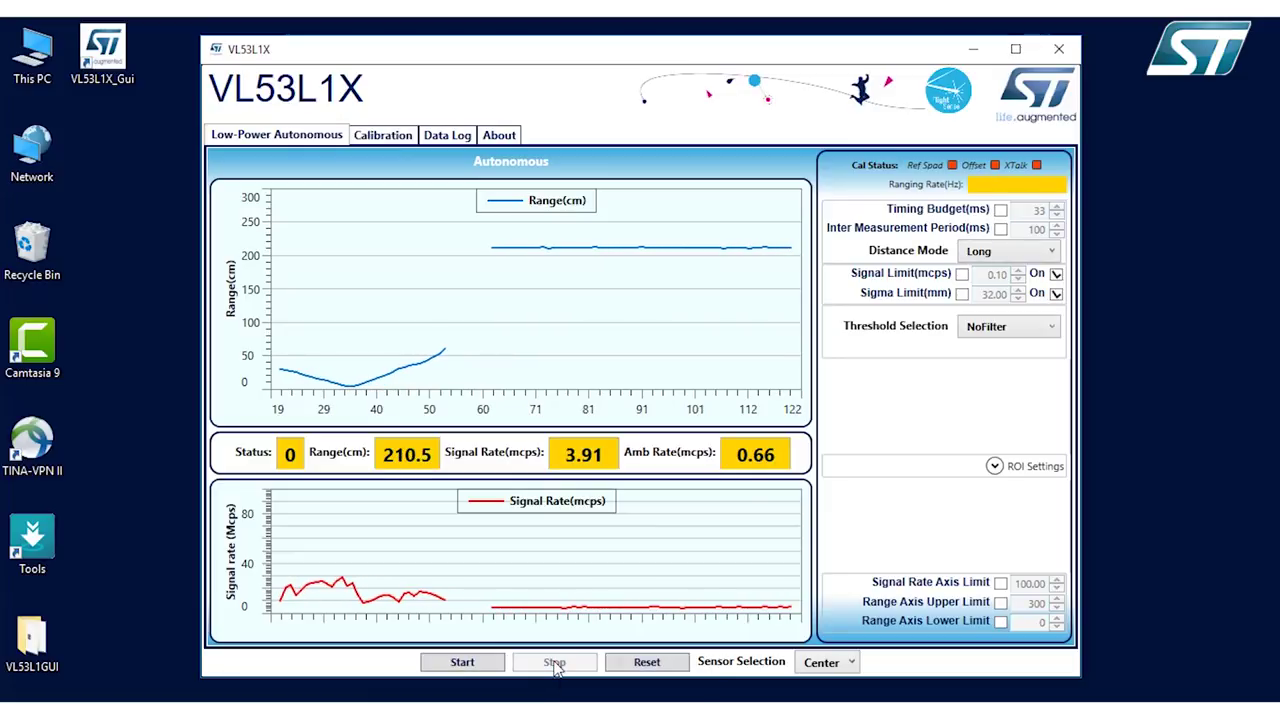
click(497, 140)
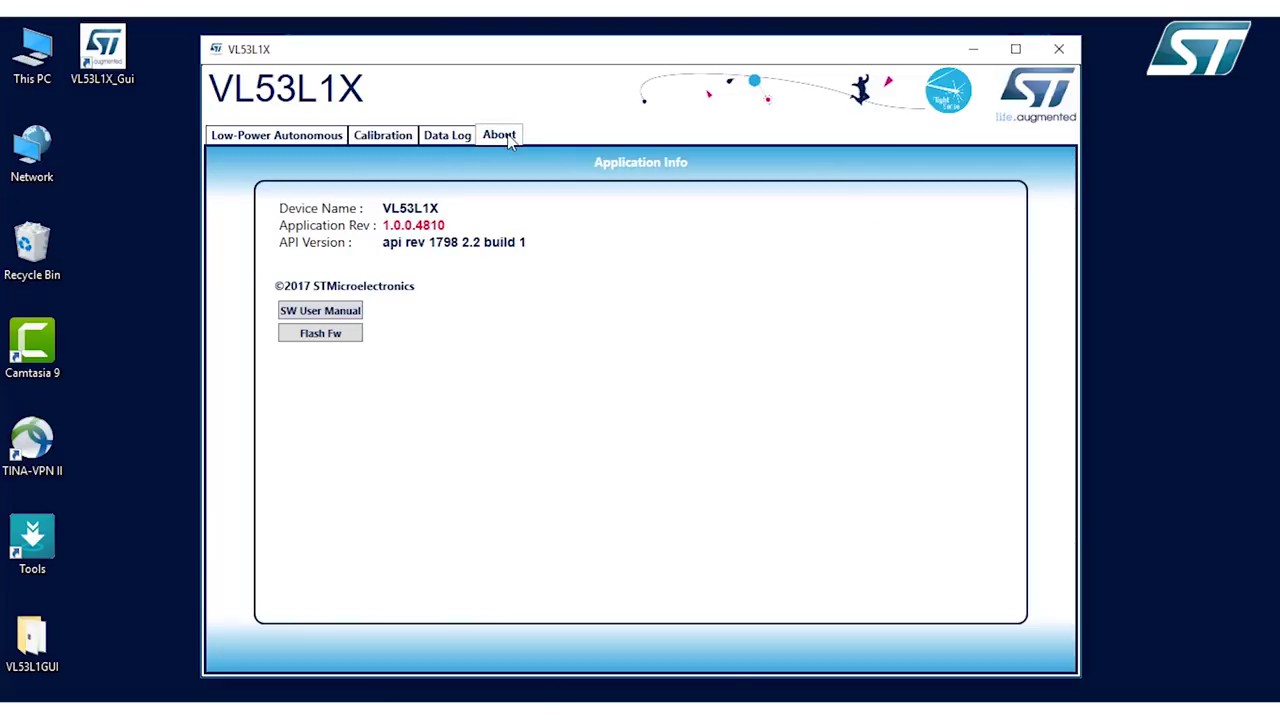
Open the SW User Manual PDF and scroll to the Overview section on page 8.
click(322, 310)
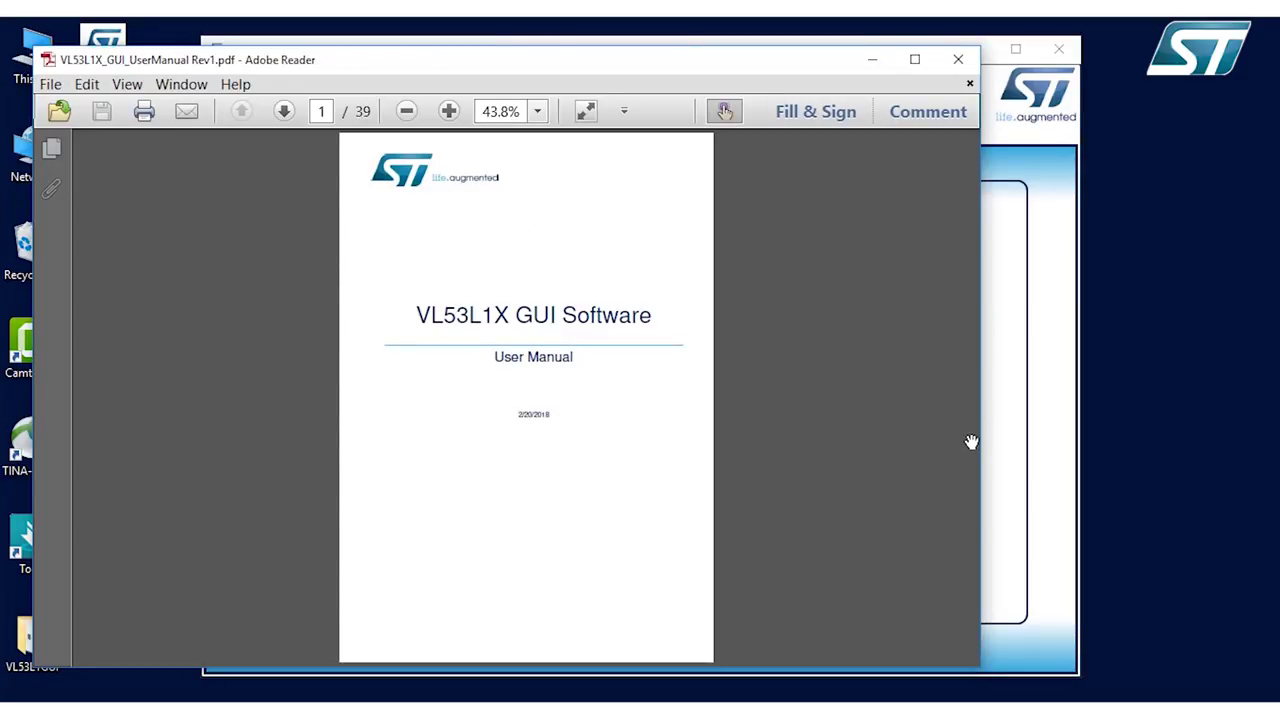
scroll(971, 442, down, 4)
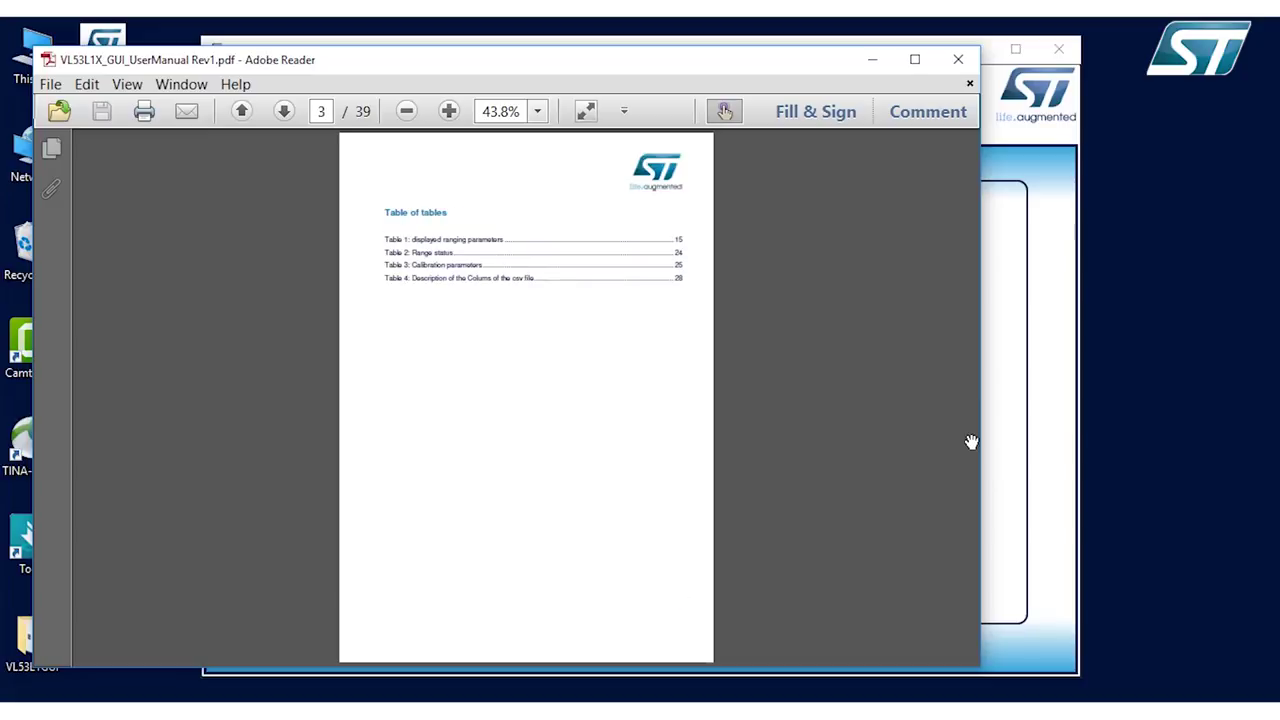
scroll(971, 442, down, 3)
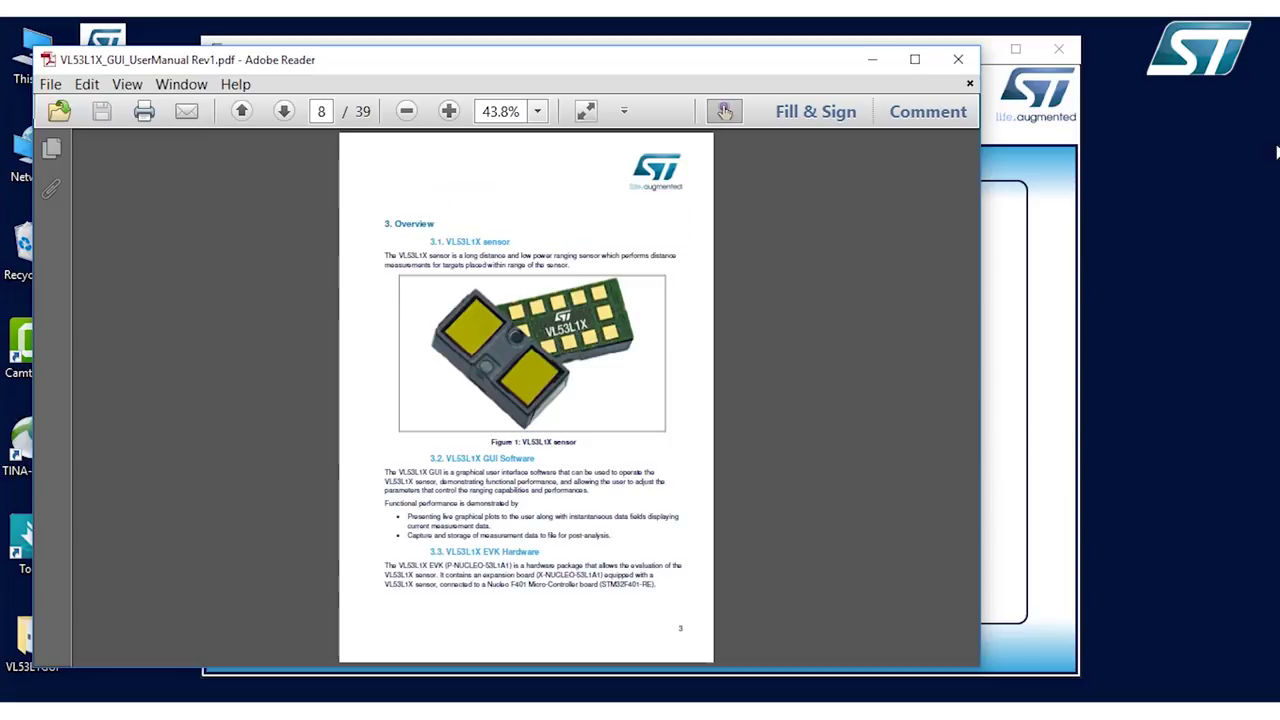
Close the Adobe Reader window showing the VL53L1X GUI user manual.
click(955, 61)
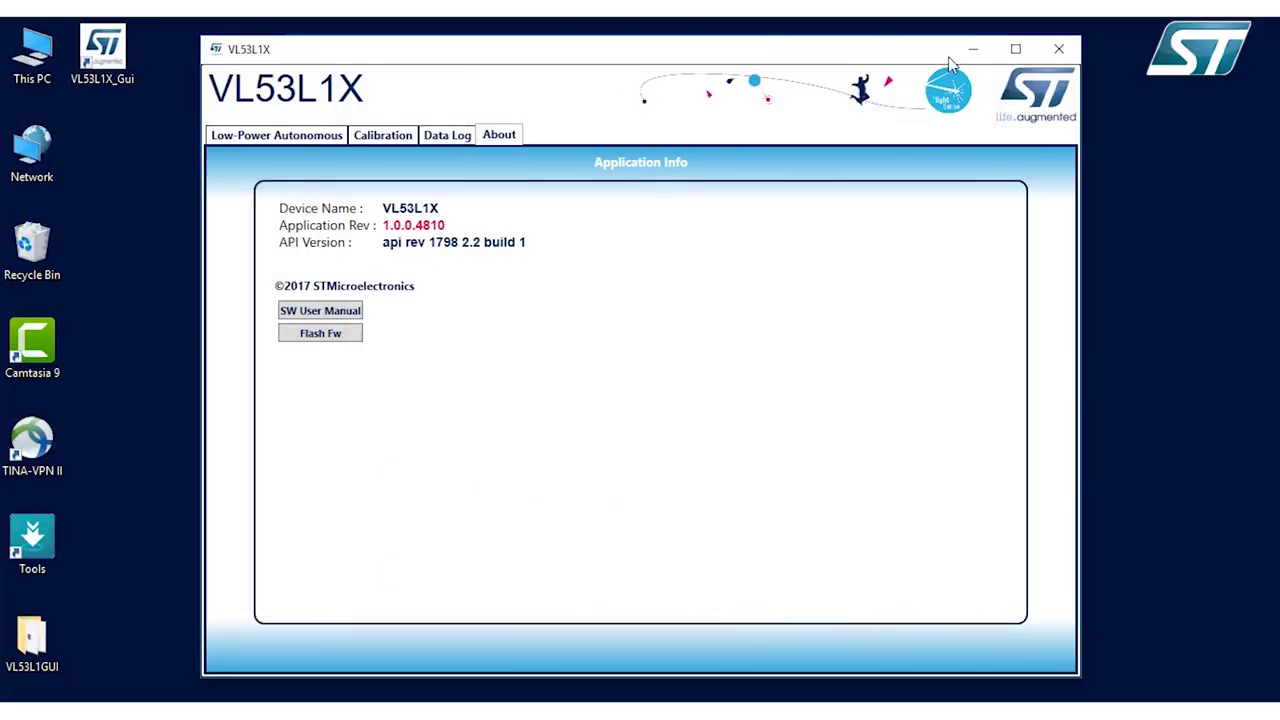